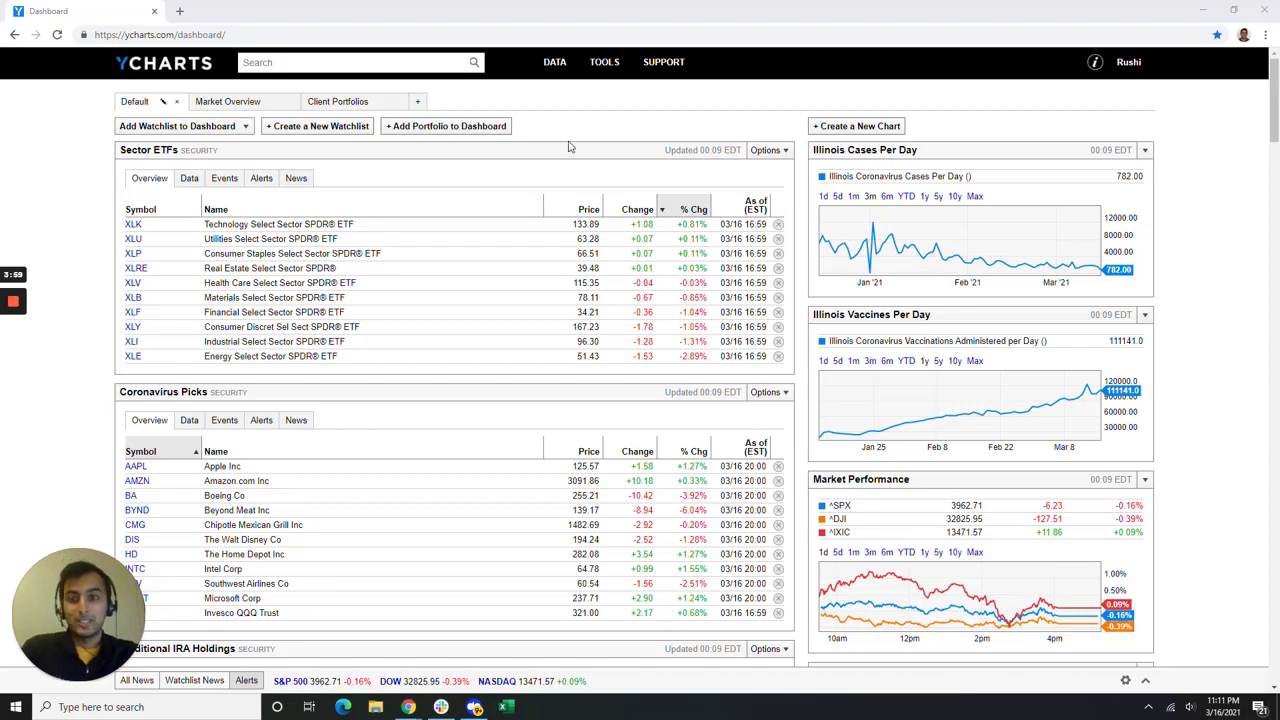
Step: Search for "vaccinations us", open the US Total Coronavirus Vaccinations Administered indicator, and review its historical data
left_click(365, 63)
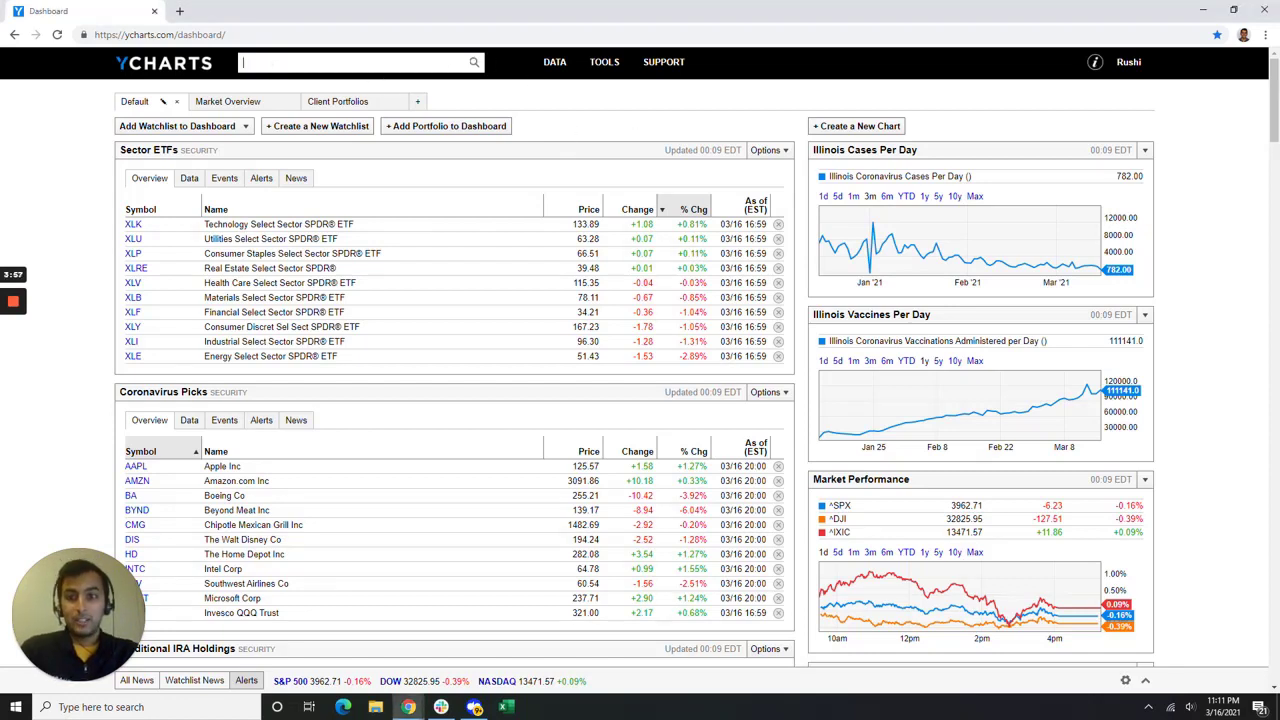
type("vac")
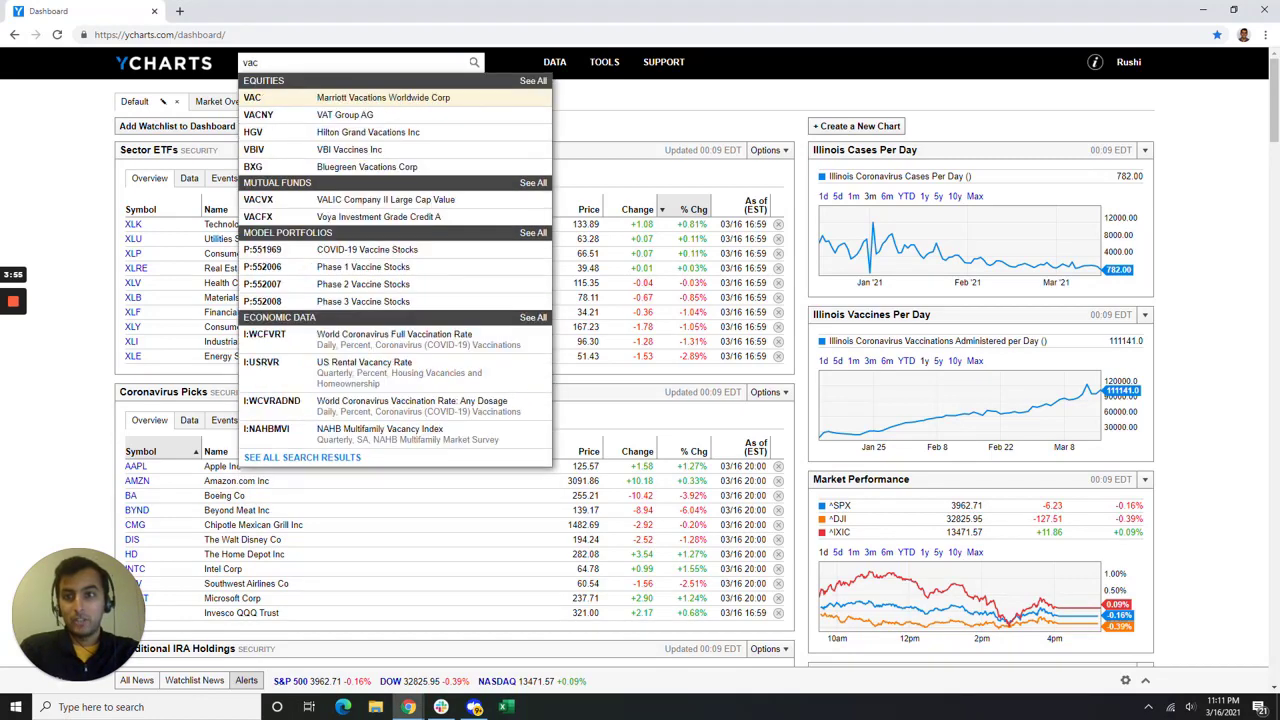
type("cinations")
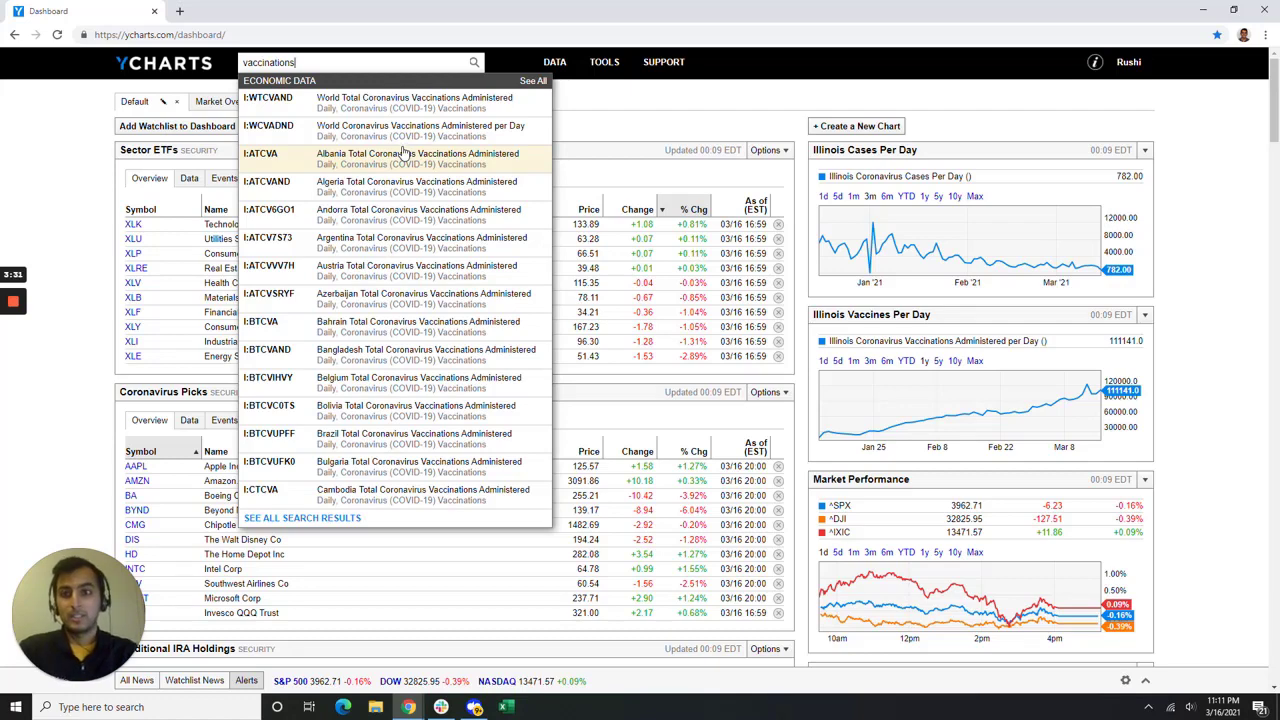
type("us")
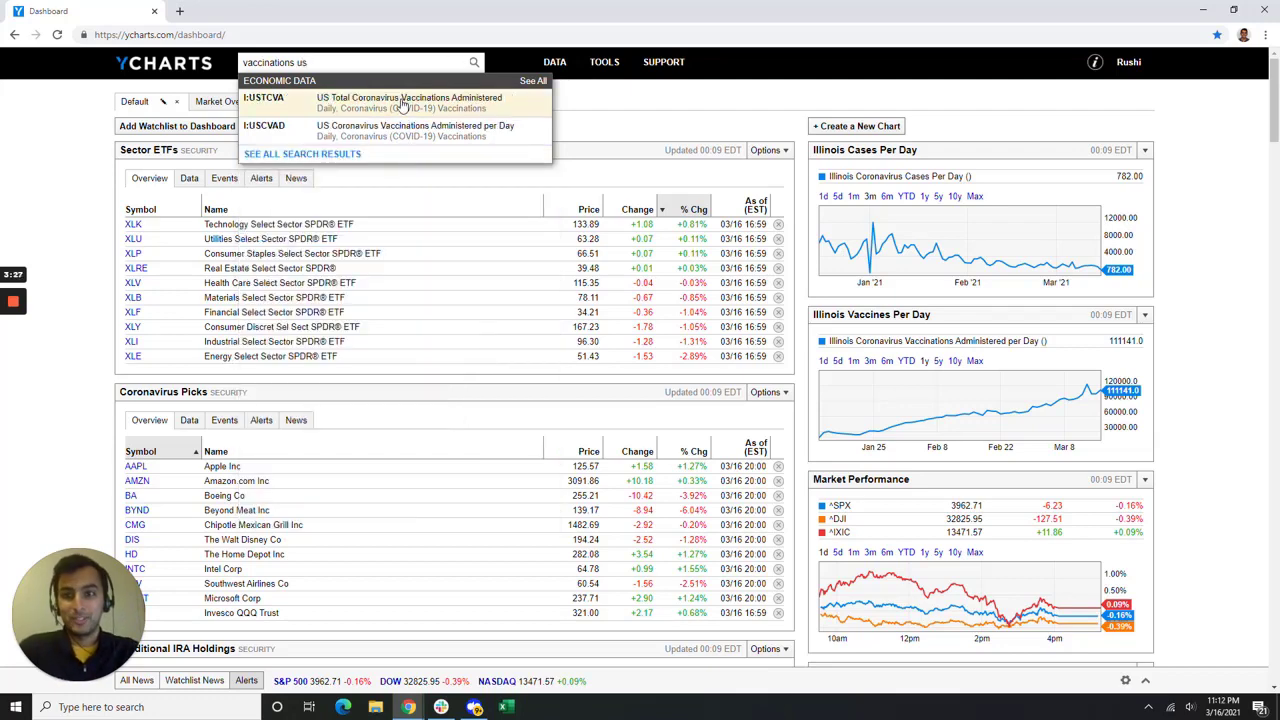
left_click(403, 106)
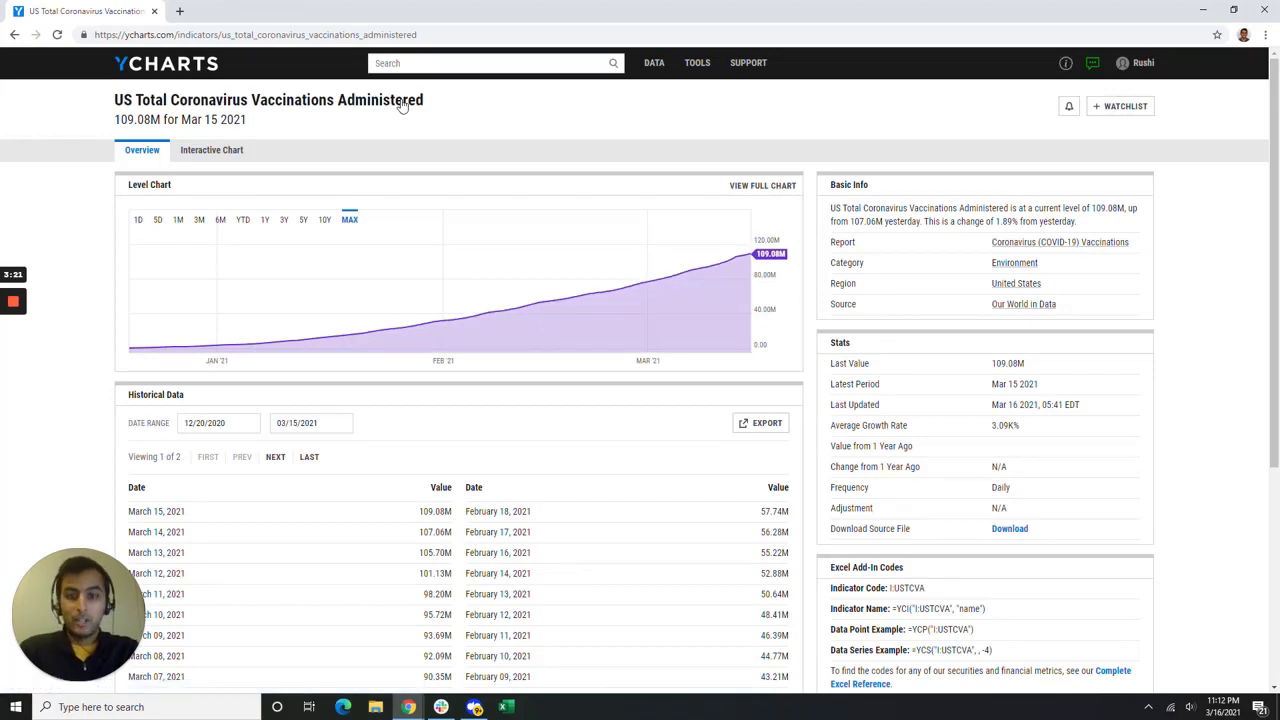
scroll(400, 110, "down", 2)
scroll(598, 190, "down", 2)
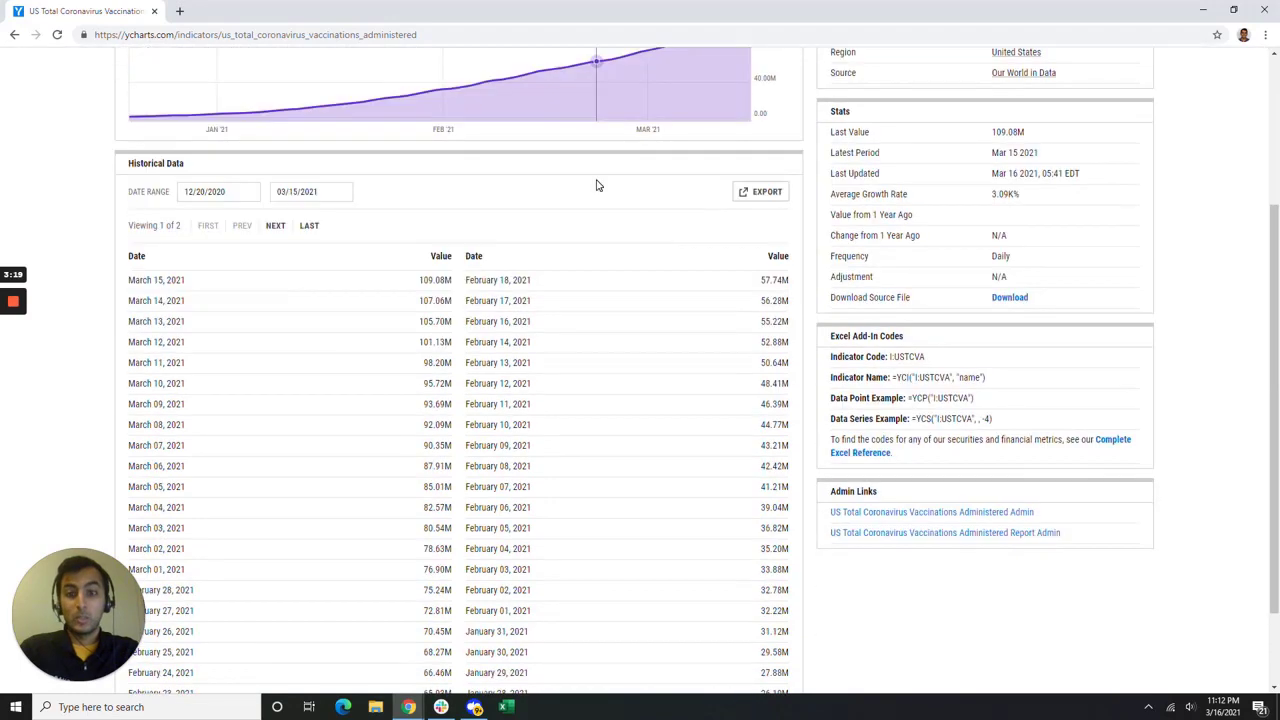
scroll(592, 458, "up", 2)
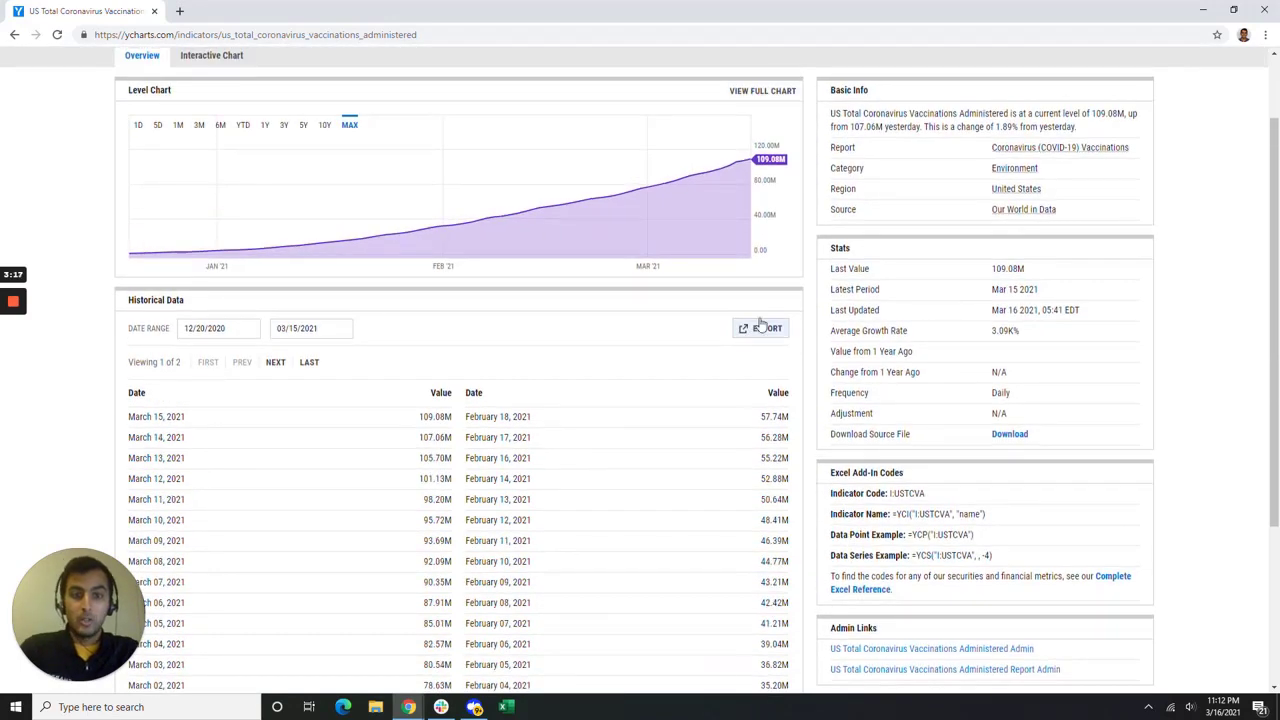
scroll(551, 143, "up", 1)
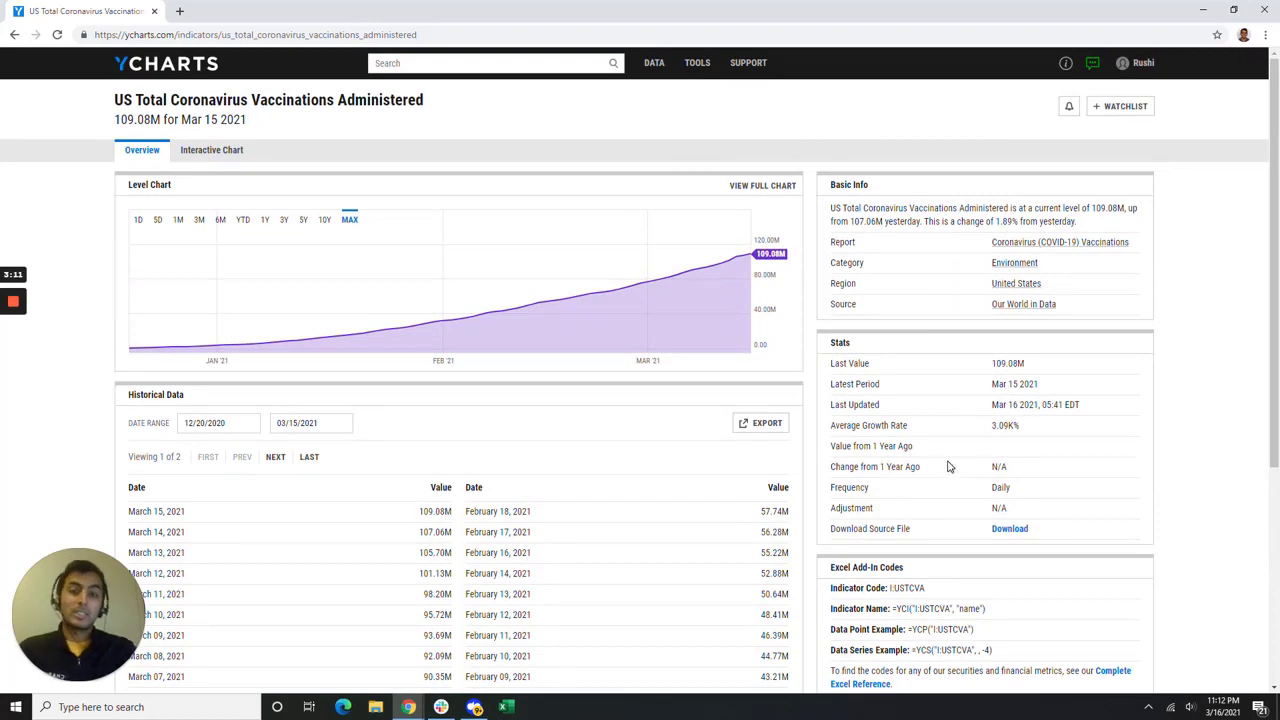
Step: Start a new Fundamental Chart and add the US Coronavirus Cases (I:USCCND) series
left_click(690, 68)
left_click(705, 172)
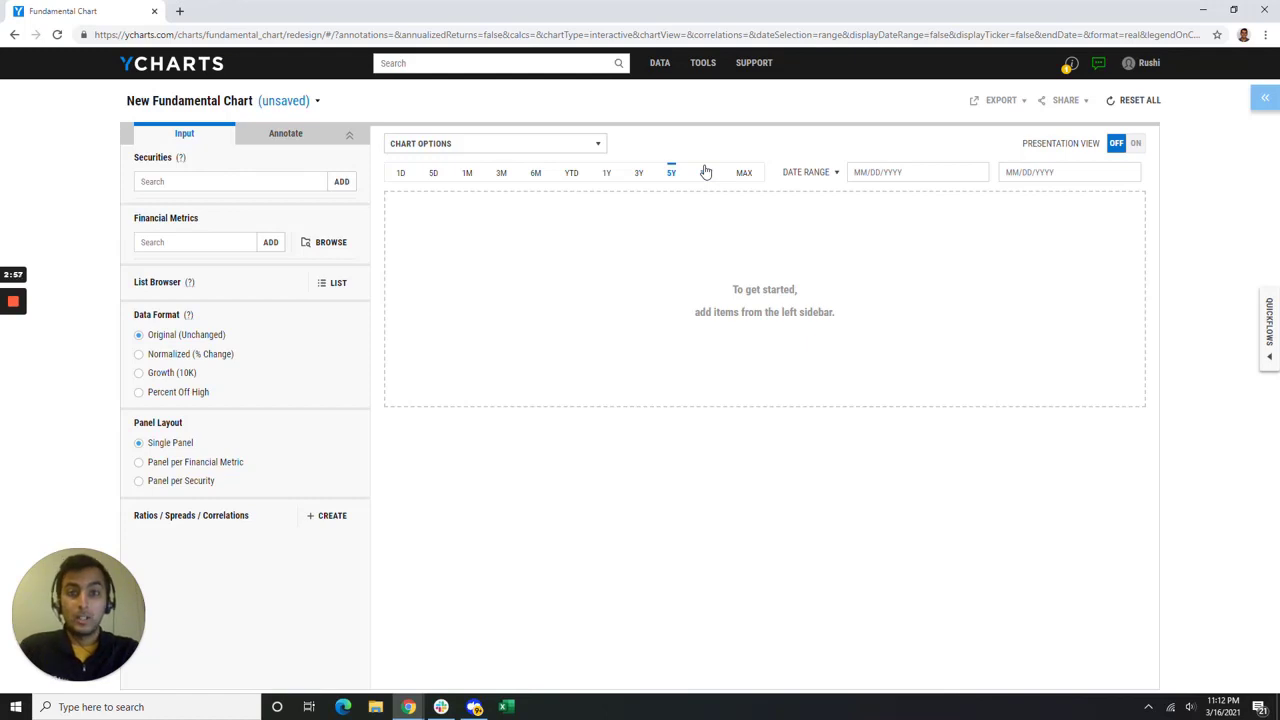
left_click(230, 182)
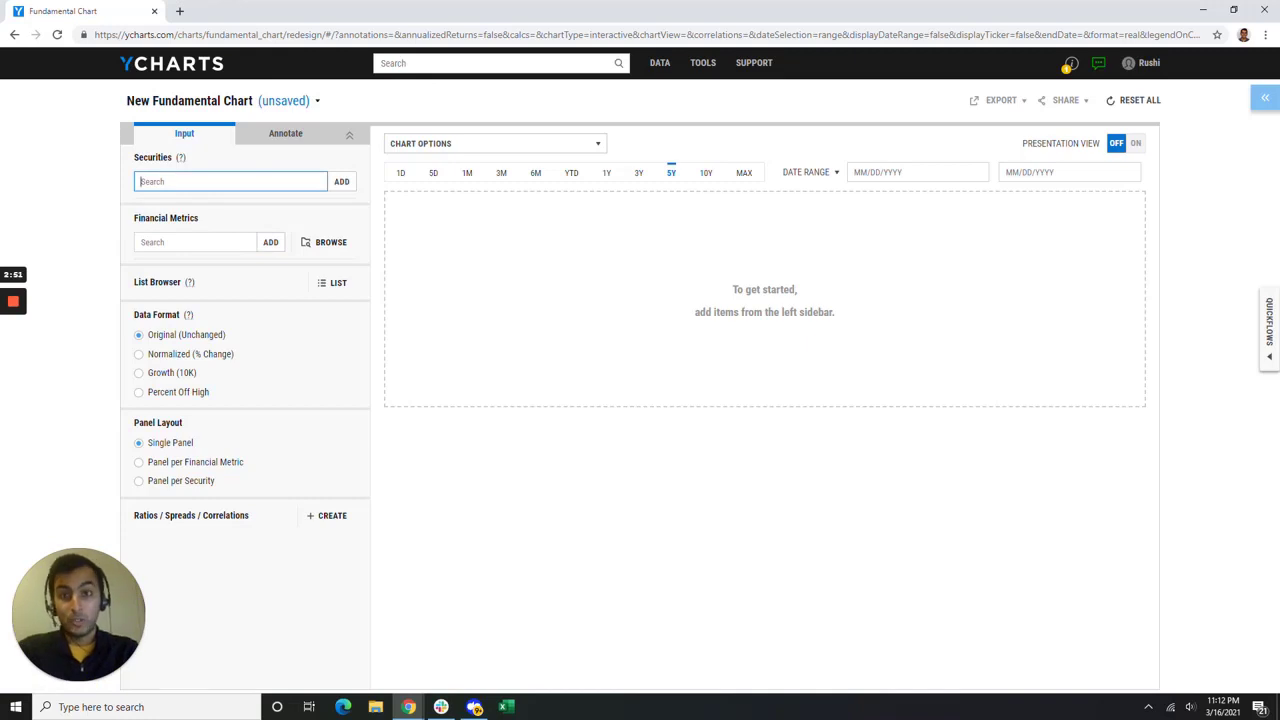
type("us")
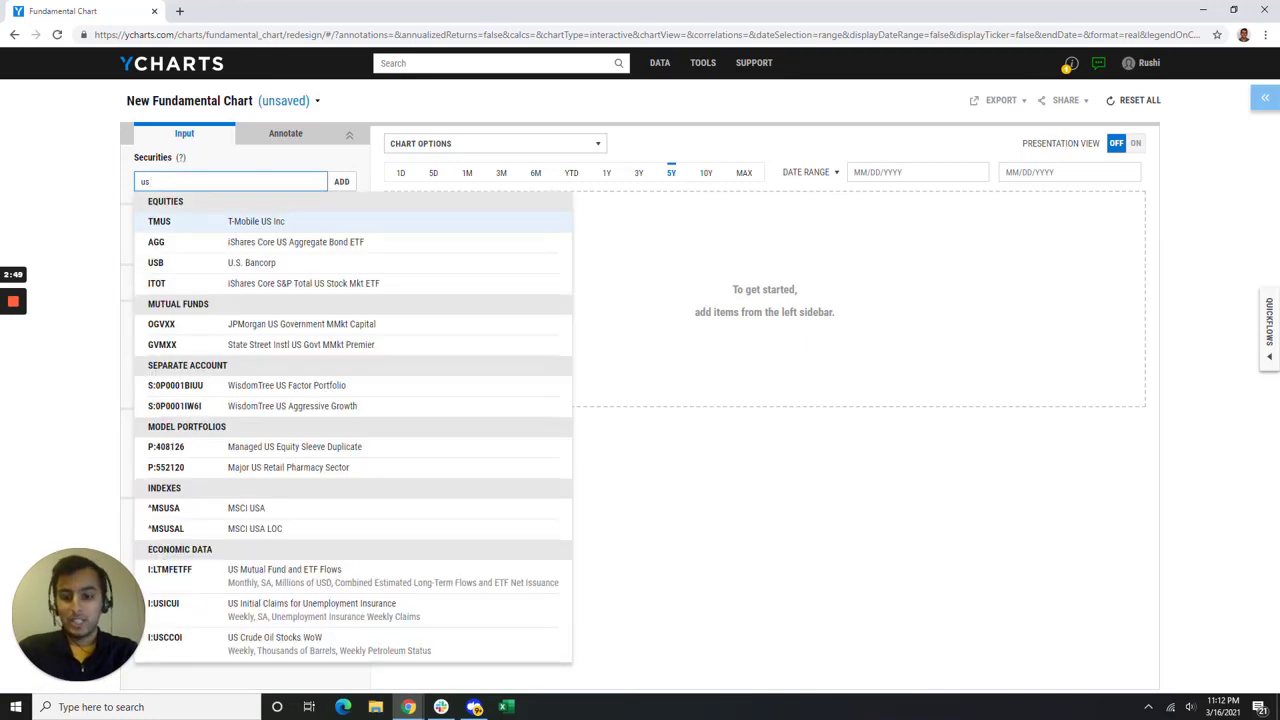
type(" corona")
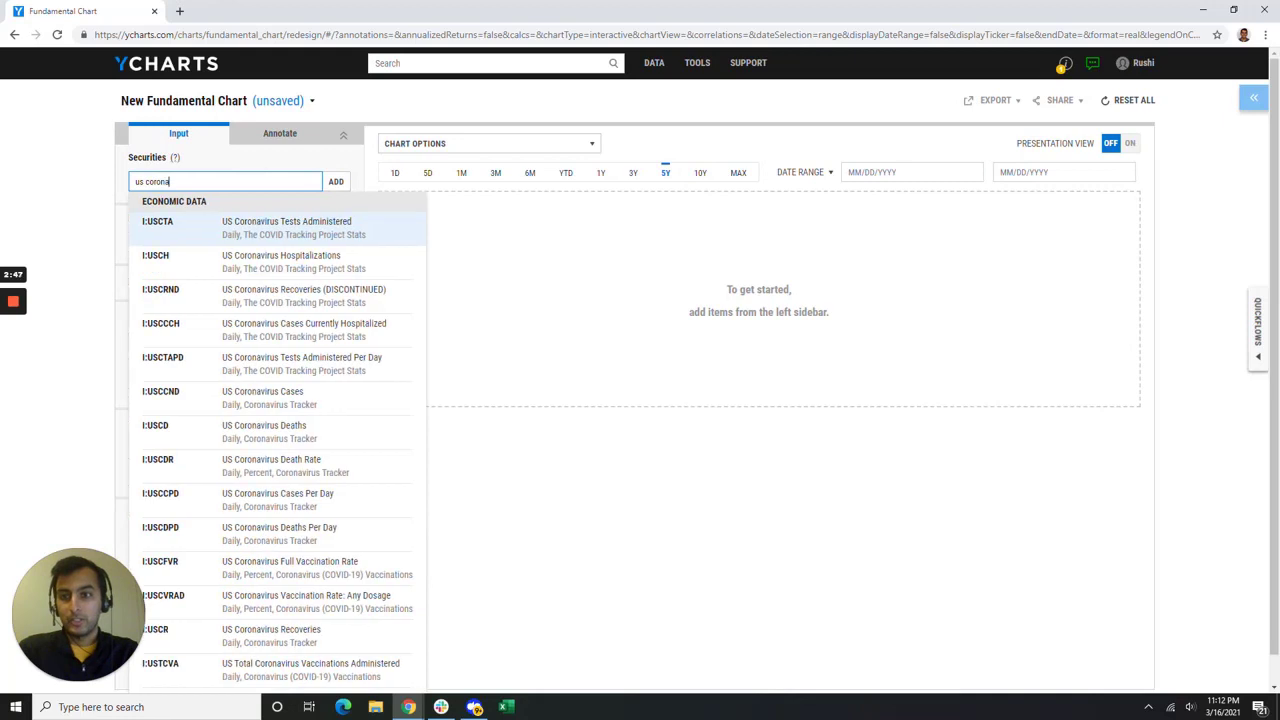
type(" cases")
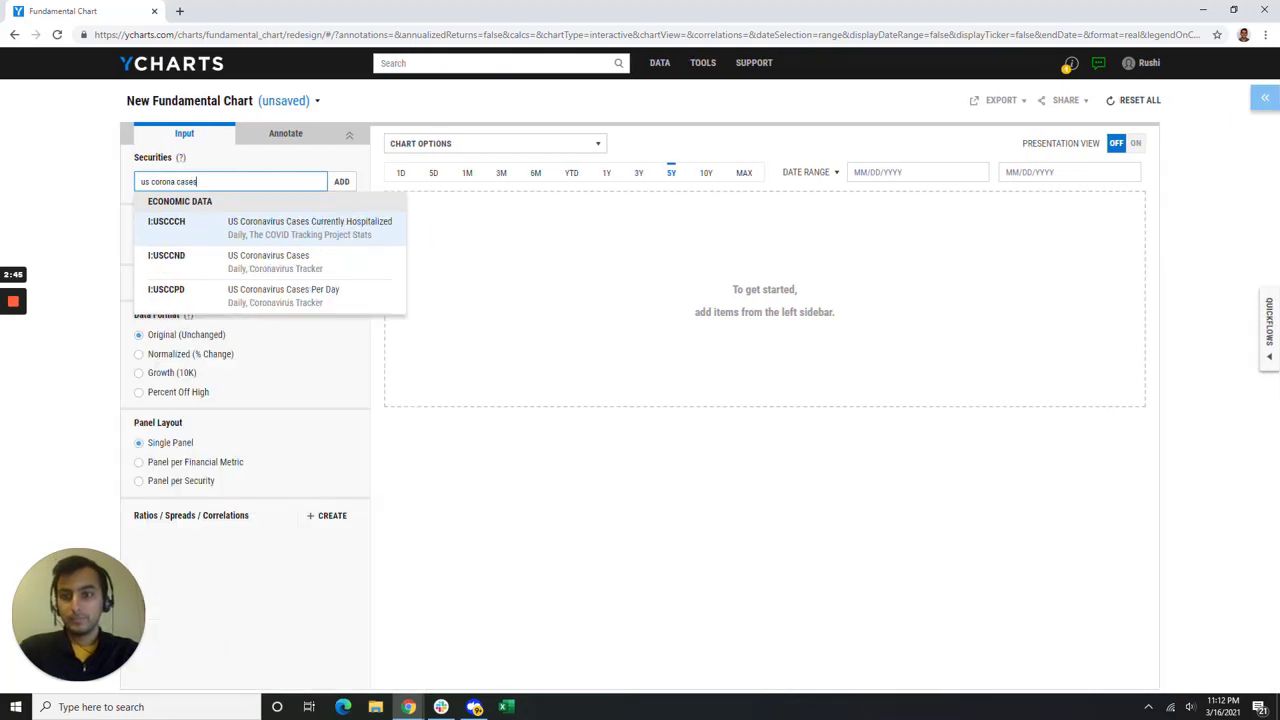
key("Down")
key("Return")
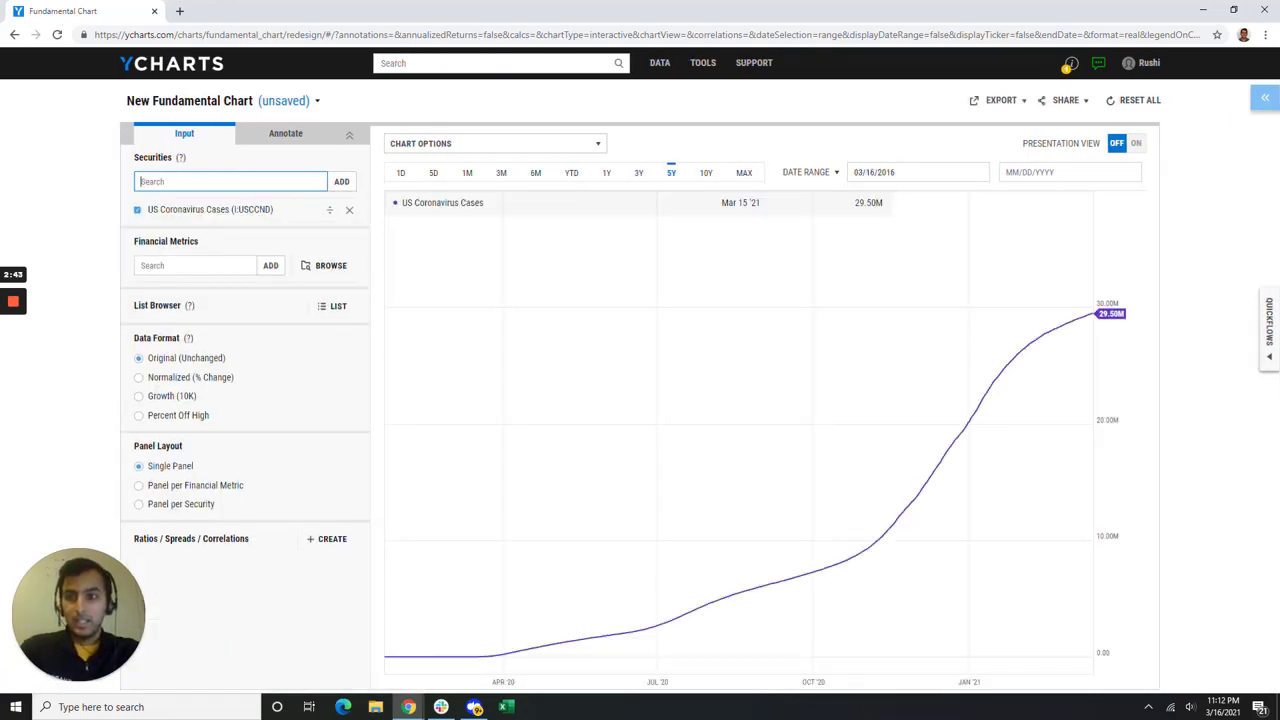
Step: Add the US People Fully Vaccinated for Coronavirus (I:USPFVC) series to the chart
type("us pe")
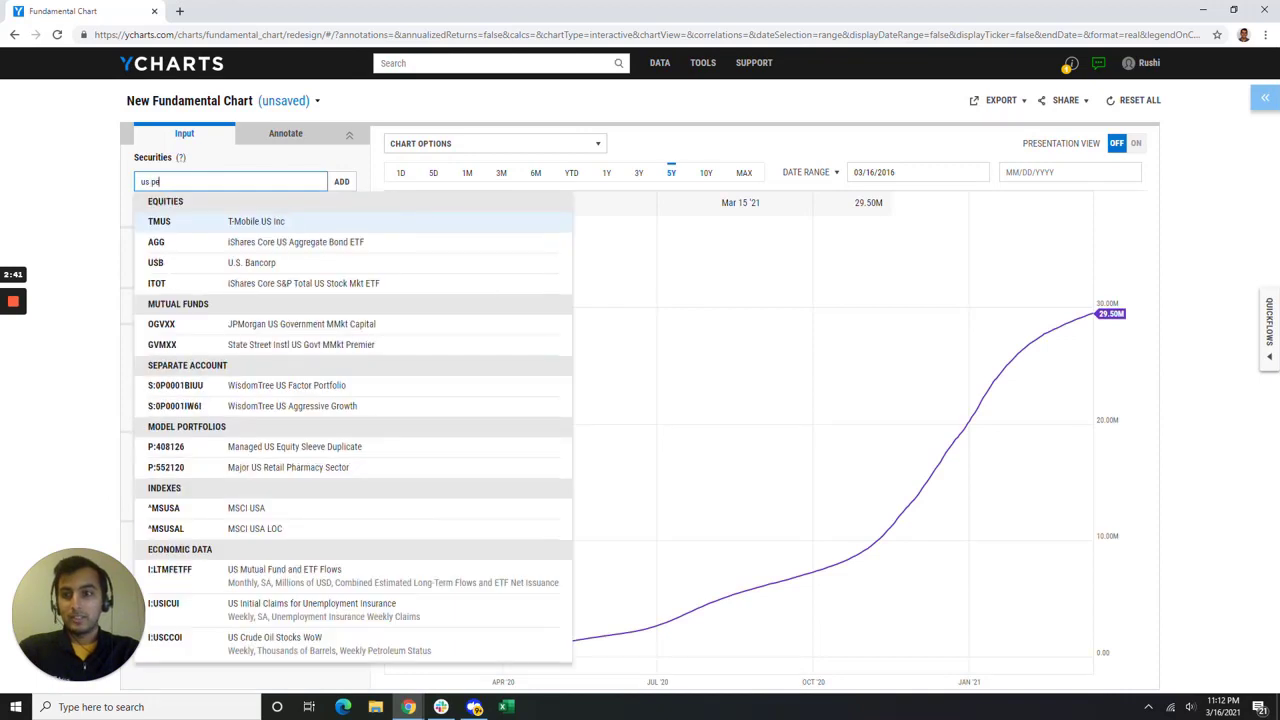
type("ople fully")
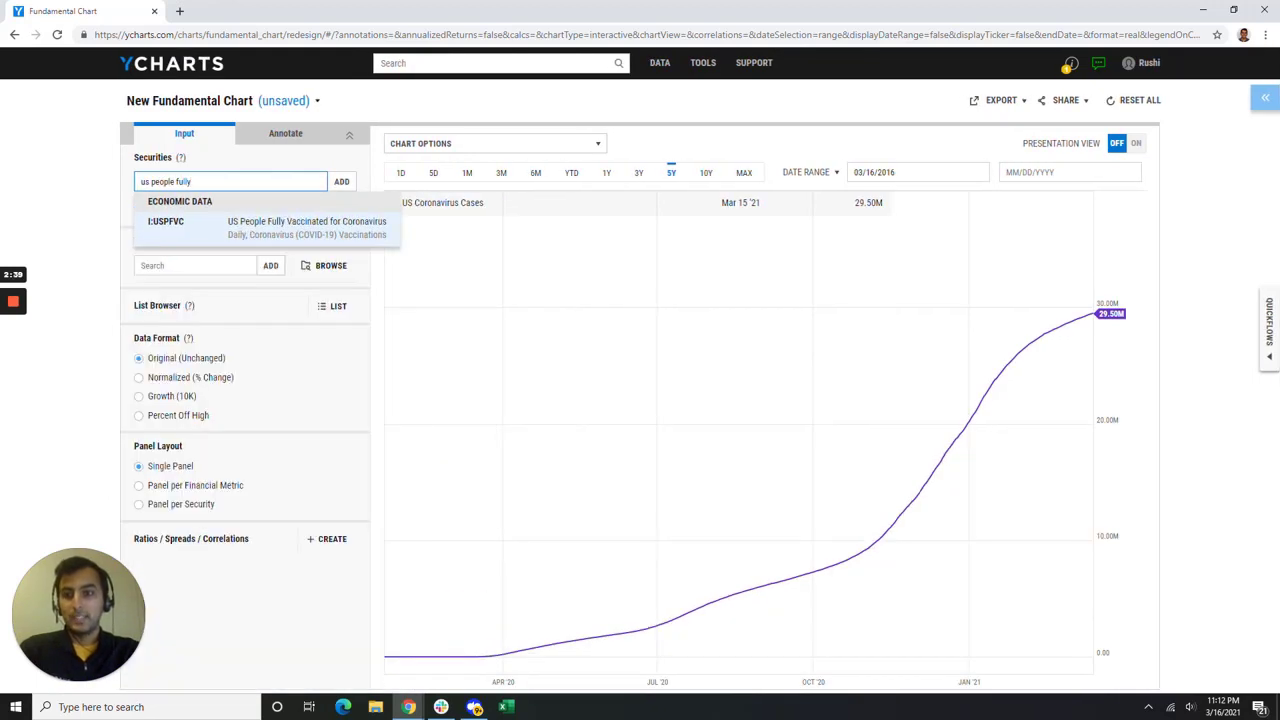
key("Return")
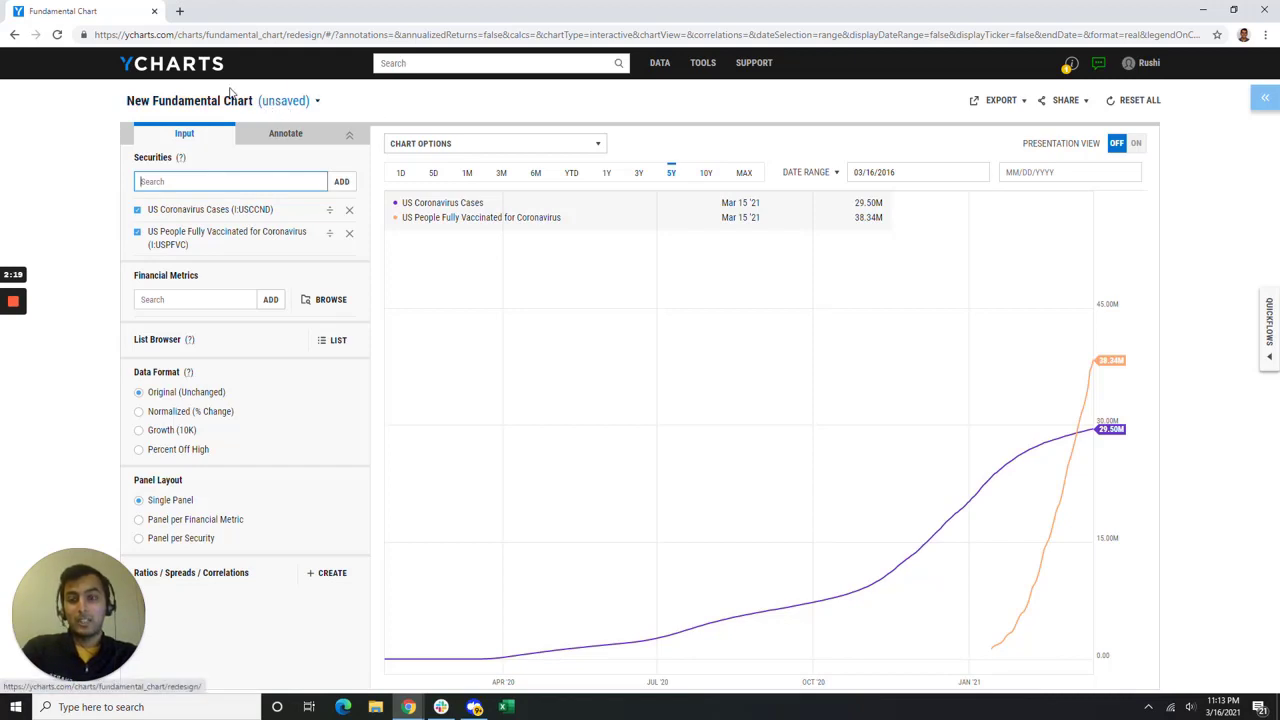
Step: Load the Vaccine Stocks Performance template from the Coronavirus Vaccine Data chart templates
left_click(266, 104)
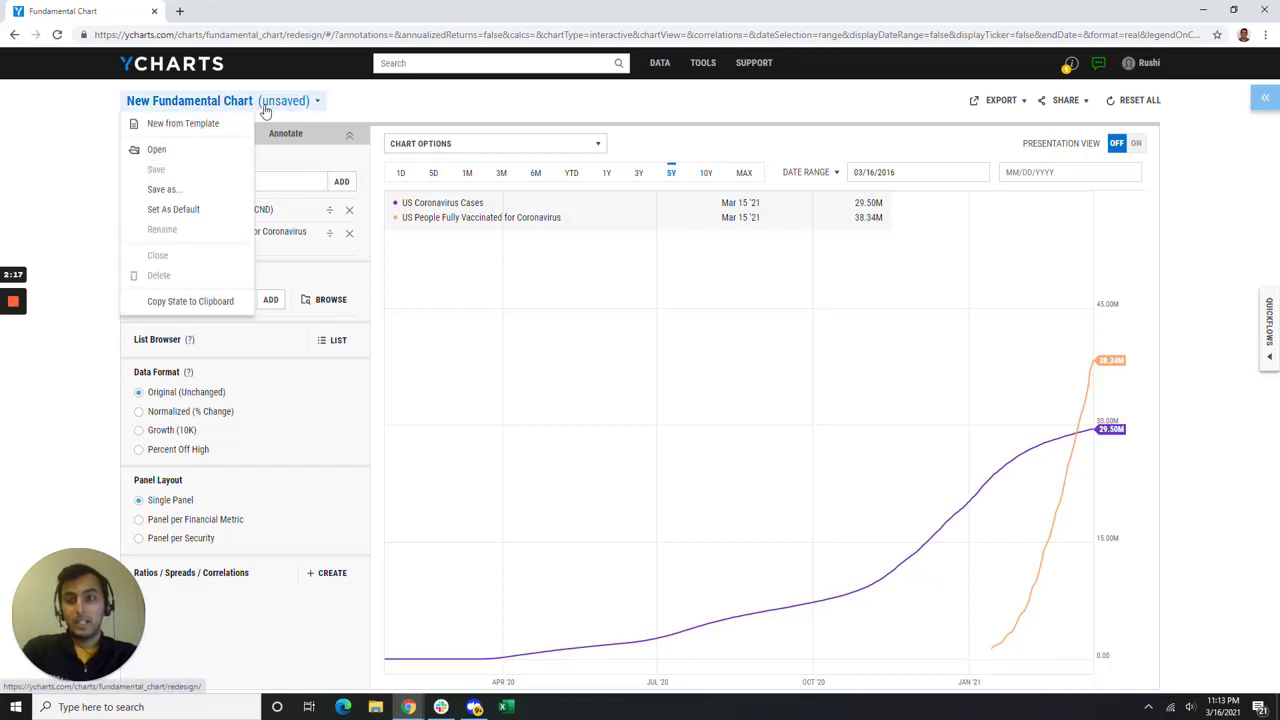
left_click(197, 126)
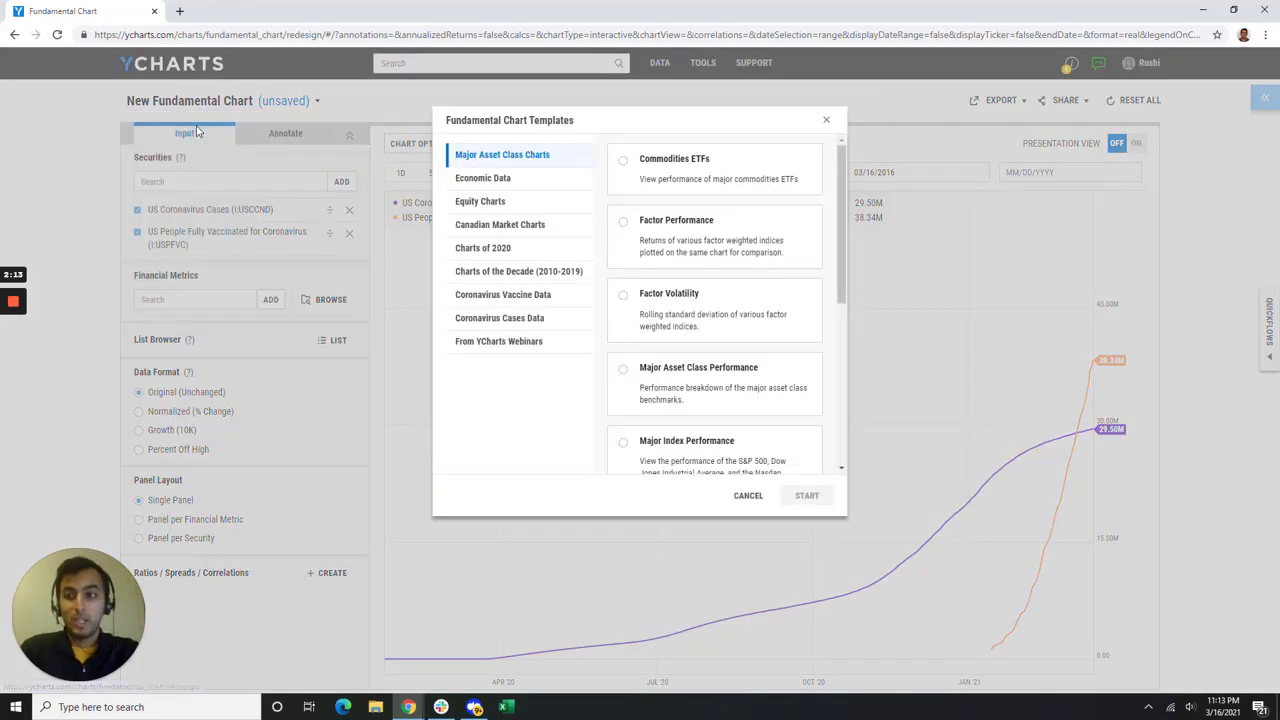
left_click(500, 296)
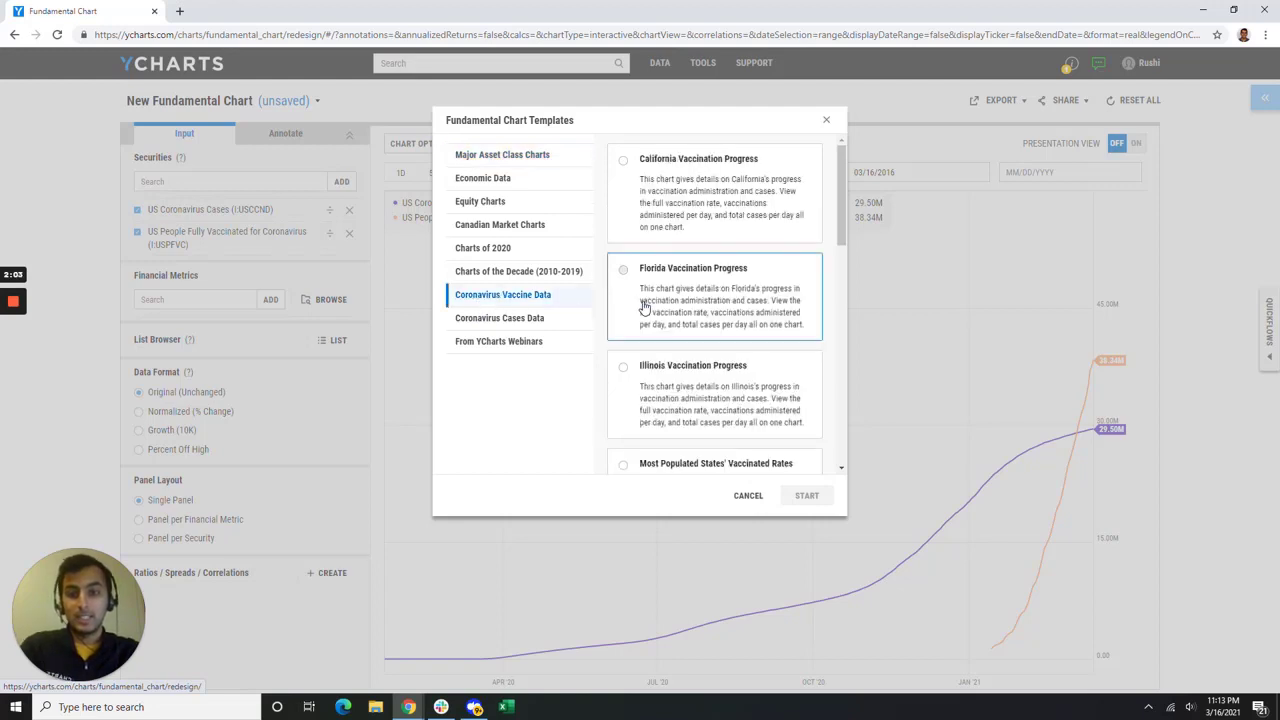
scroll(645, 307, "down", 2)
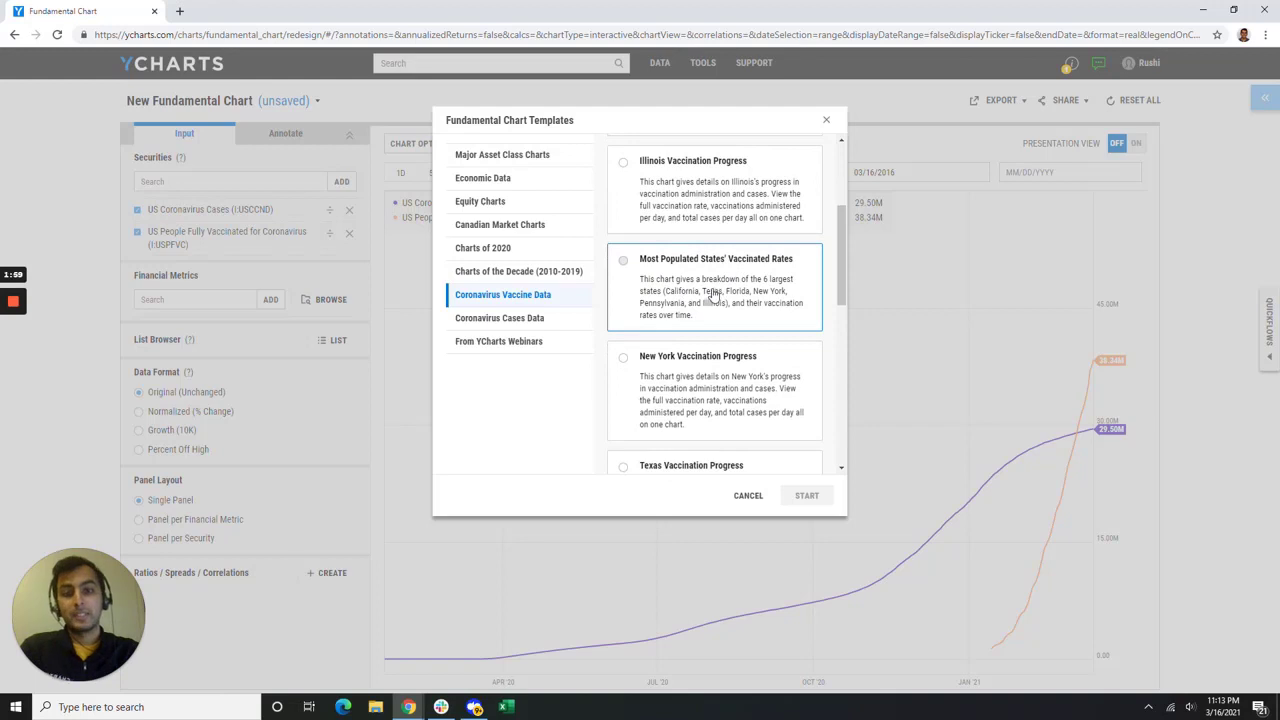
scroll(711, 291, "down", 1)
scroll(713, 293, "down", 4)
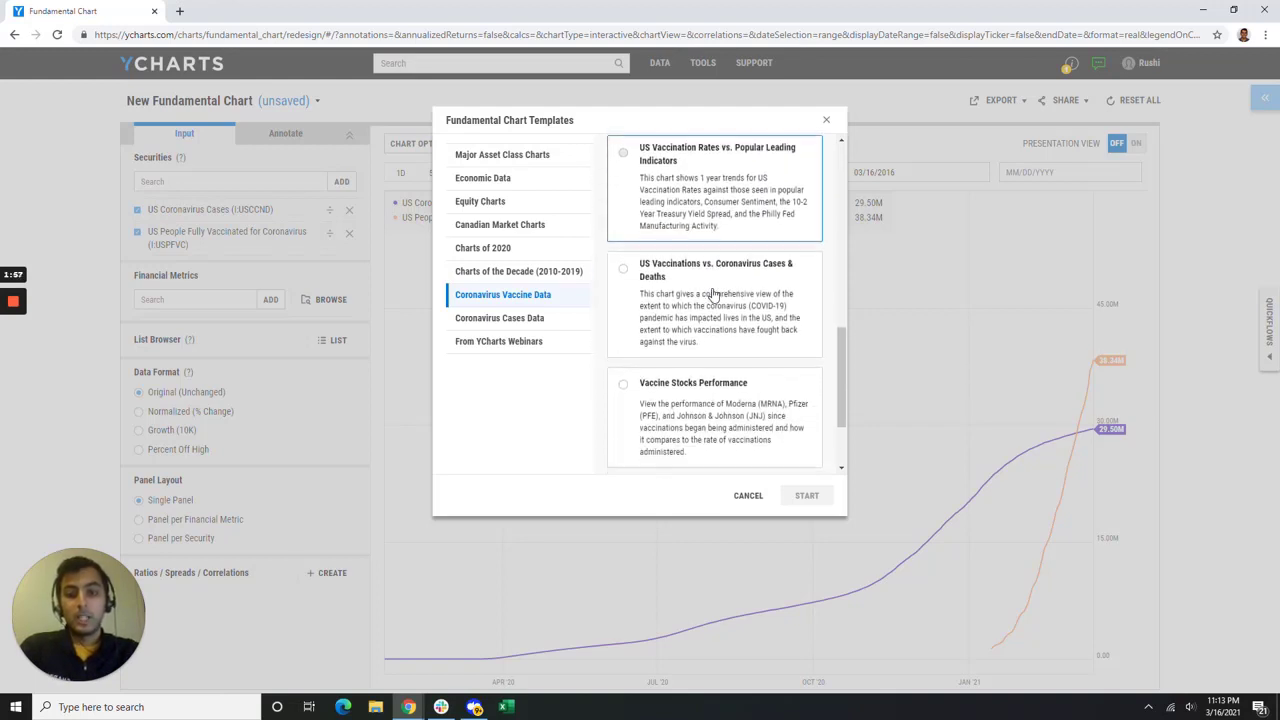
left_click(690, 370)
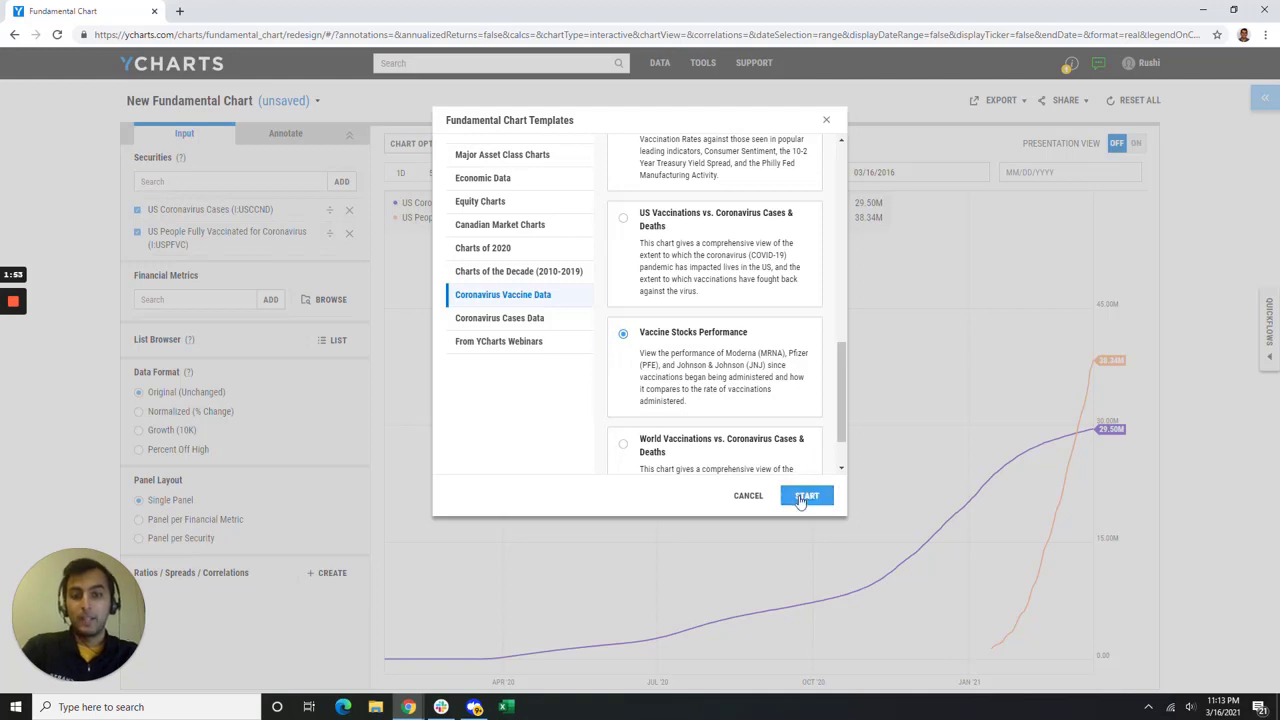
left_click(805, 496)
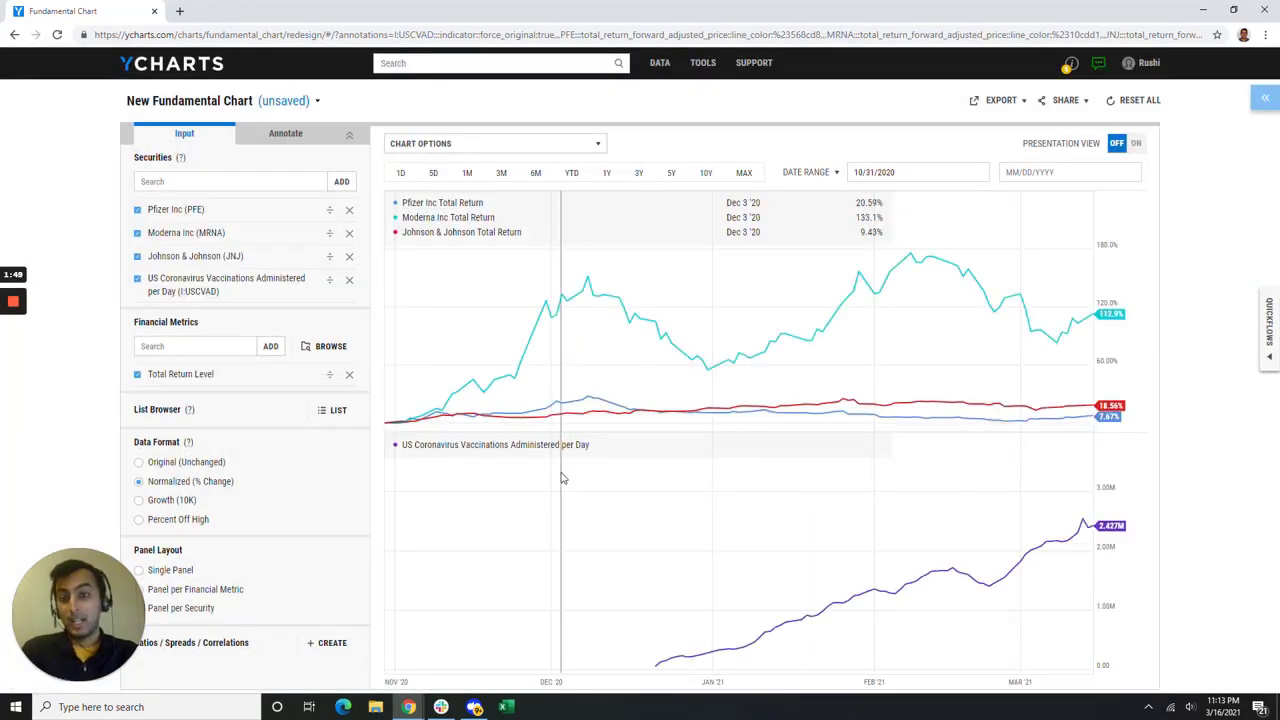
Step: Turn on presentation view for the vaccine stocks chart and look over both of its panels
left_click(1133, 143)
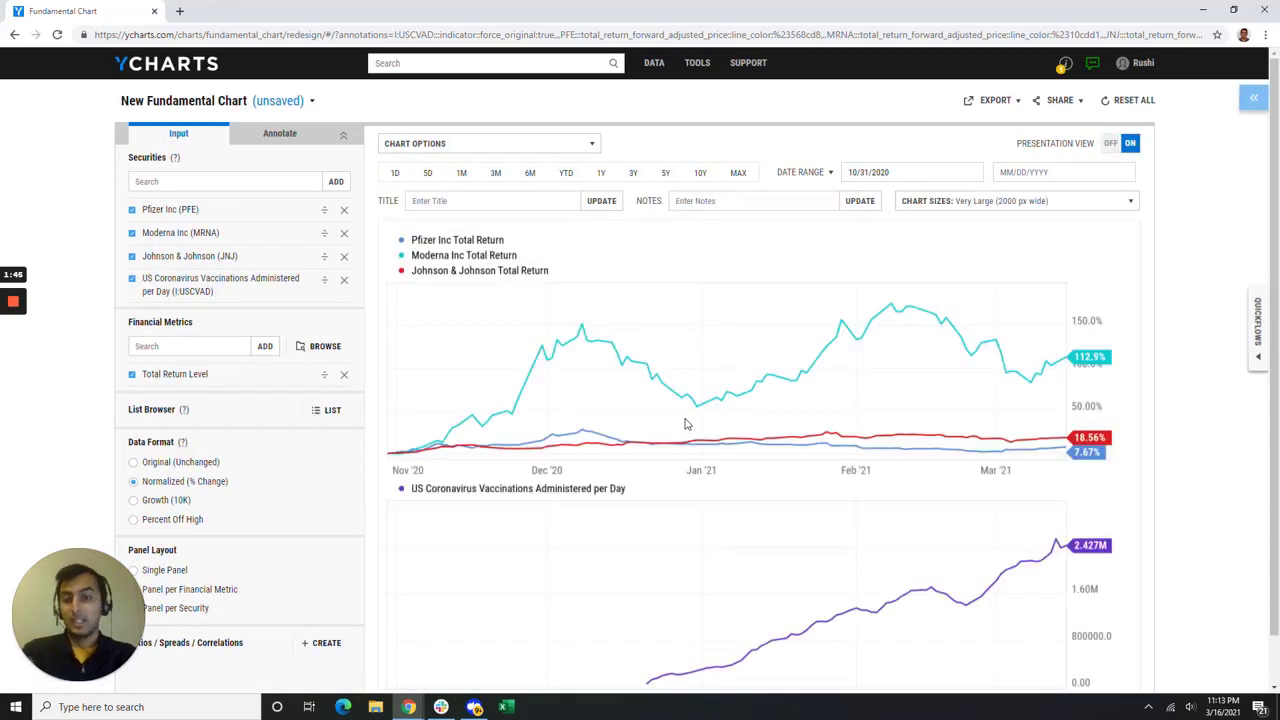
scroll(685, 424, "down", 1)
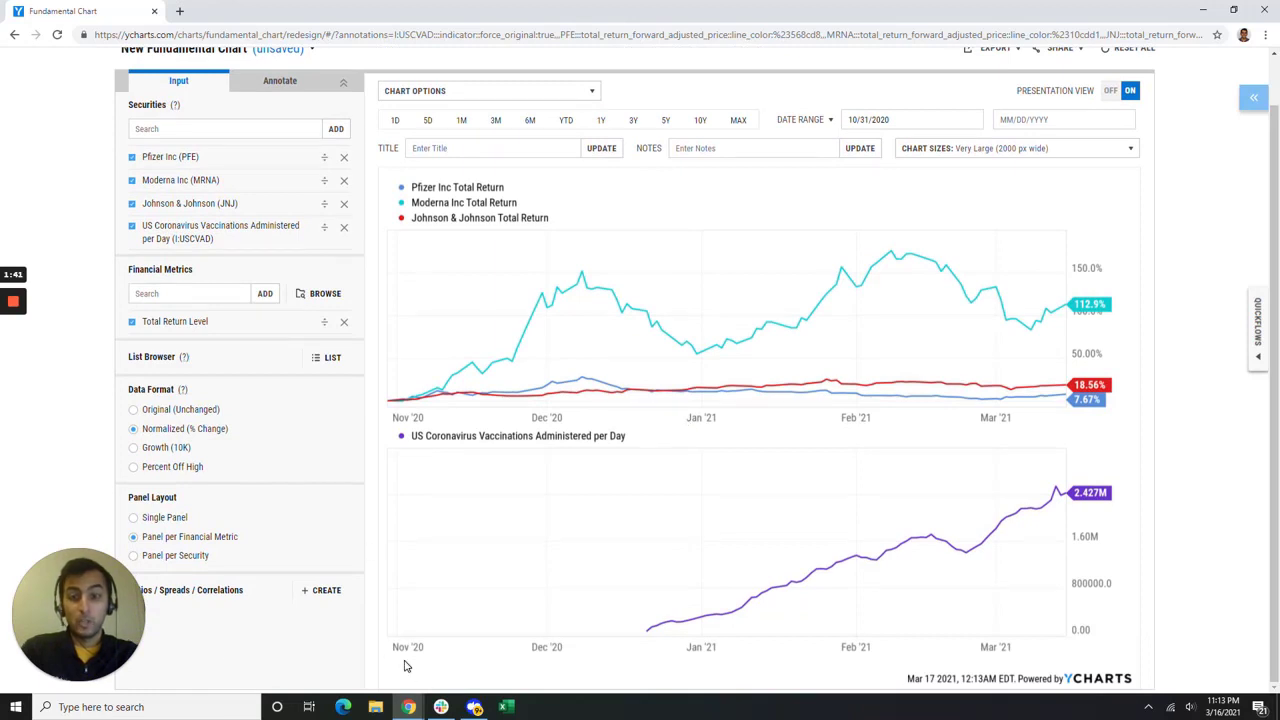
scroll(582, 463, "up", 1)
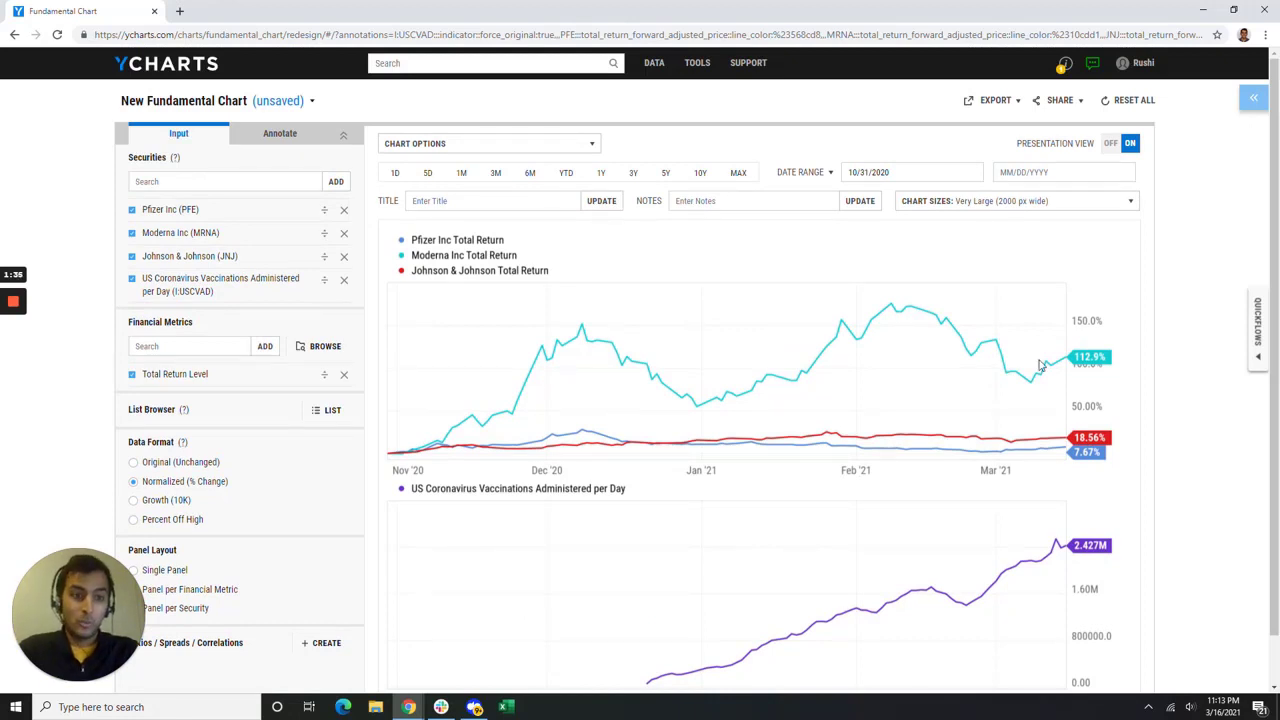
Step: Replace the security in Quickflows with GOOGL, generate its Coronavirus Crisis chart, and look over the drawdown comparison
left_click(1257, 333)
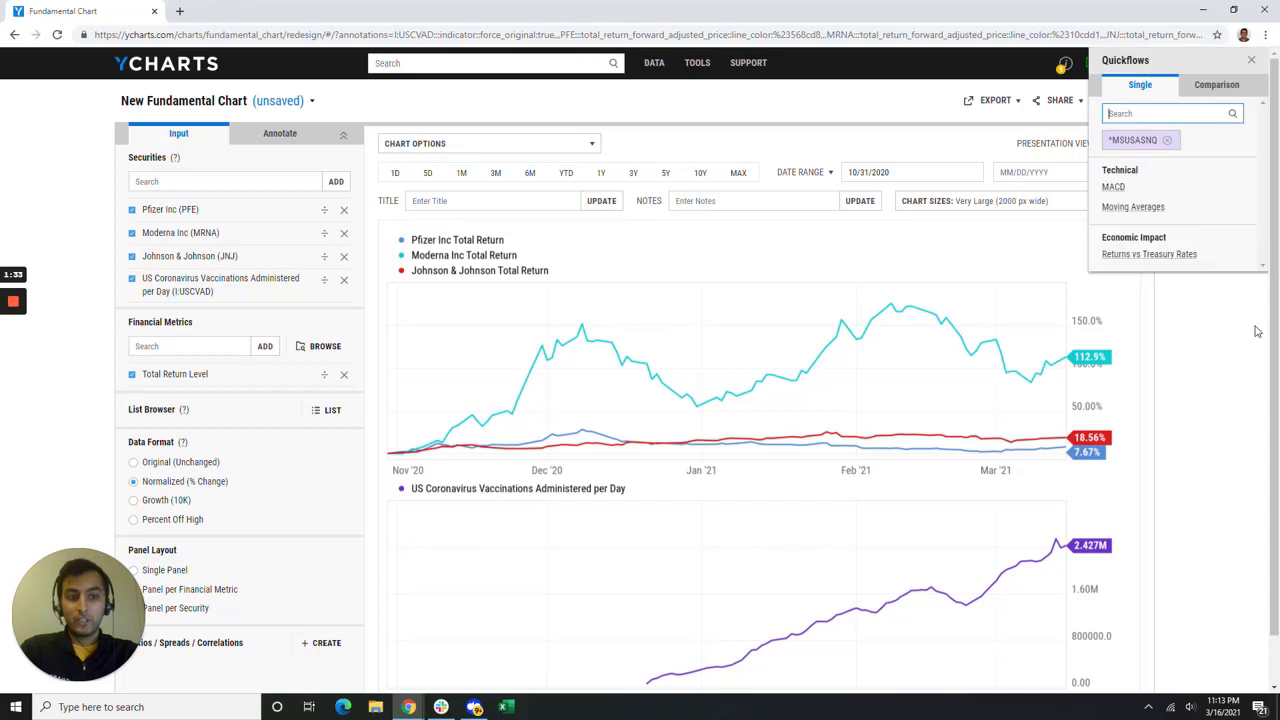
left_click(1163, 140)
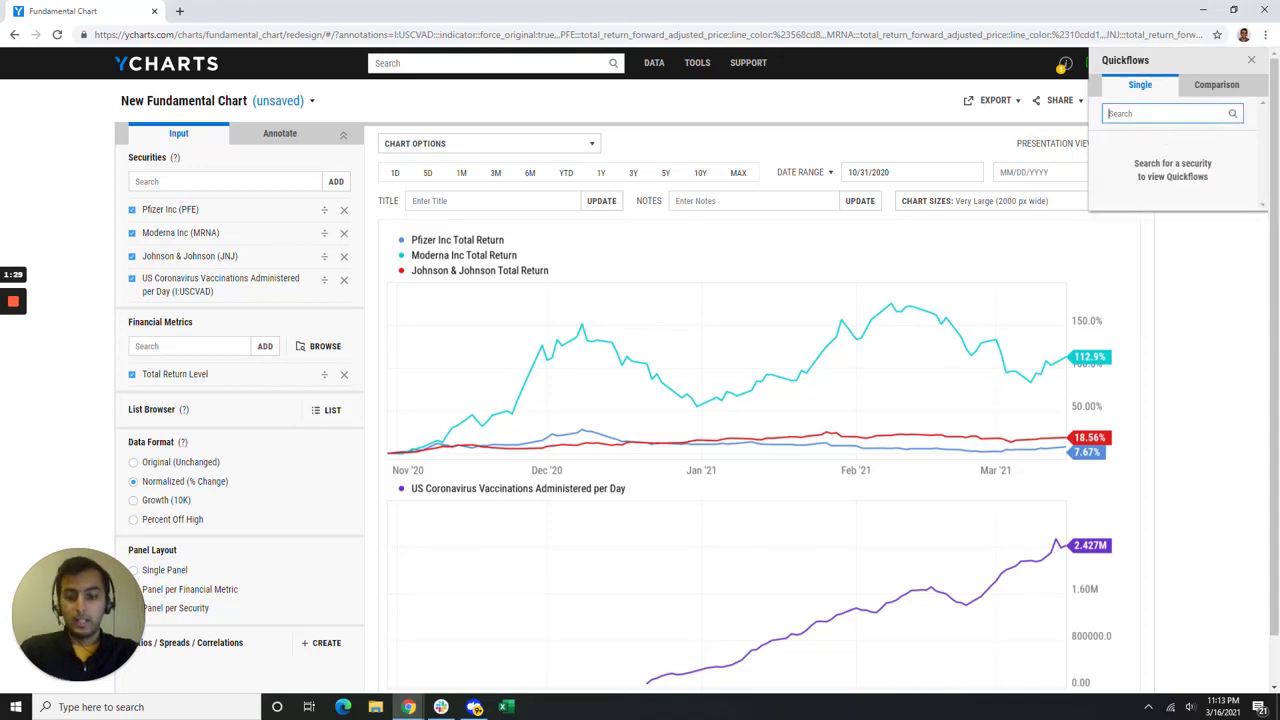
type("googl")
key("Return")
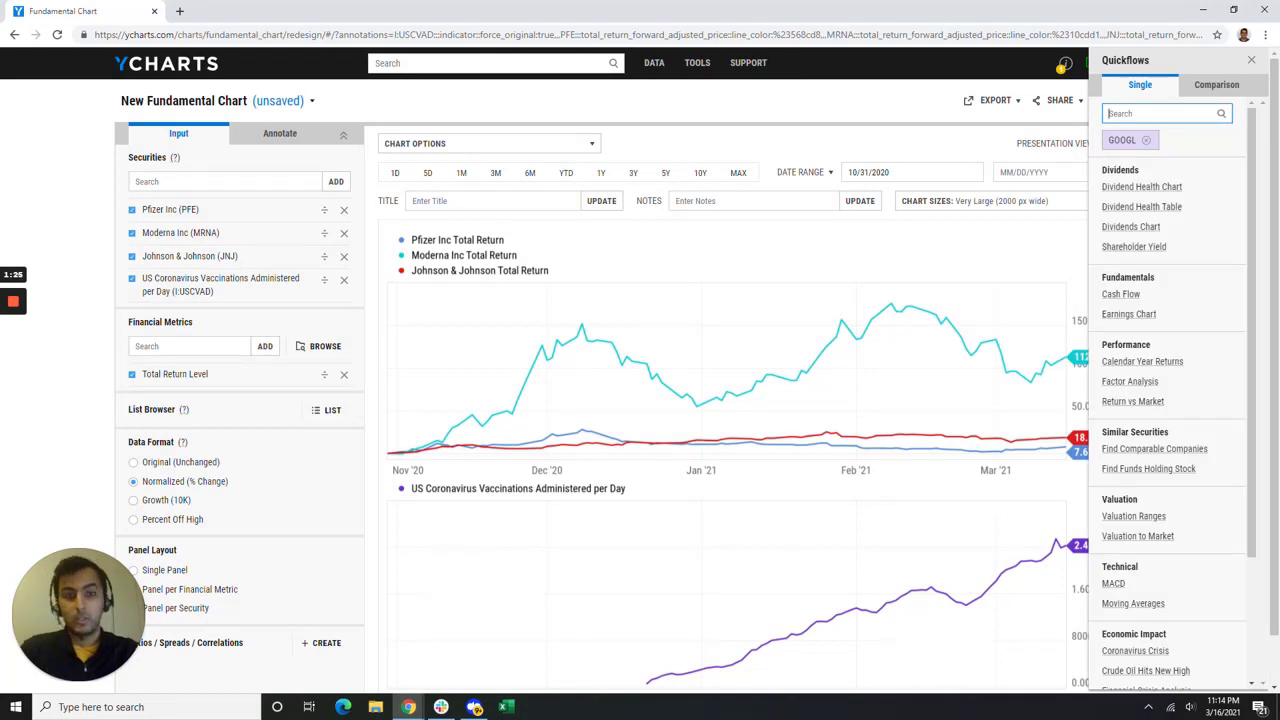
scroll(1158, 330, "down", 1)
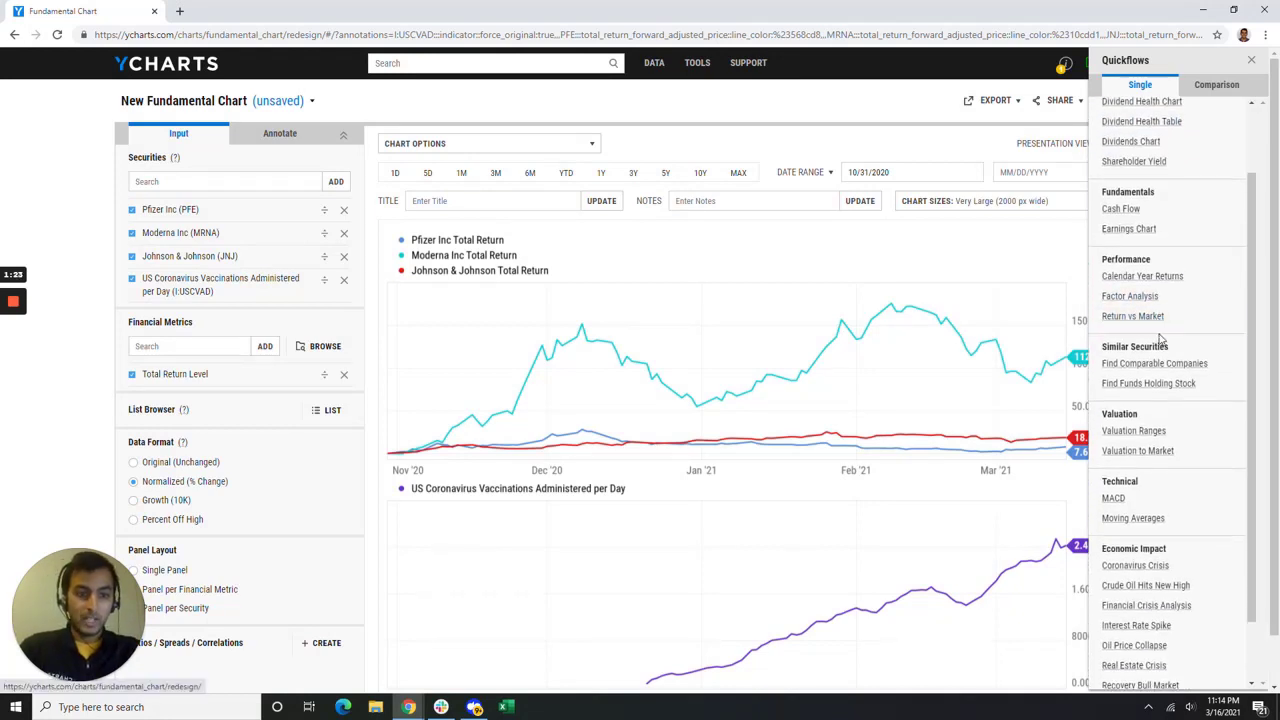
scroll(1160, 340, "down", 1)
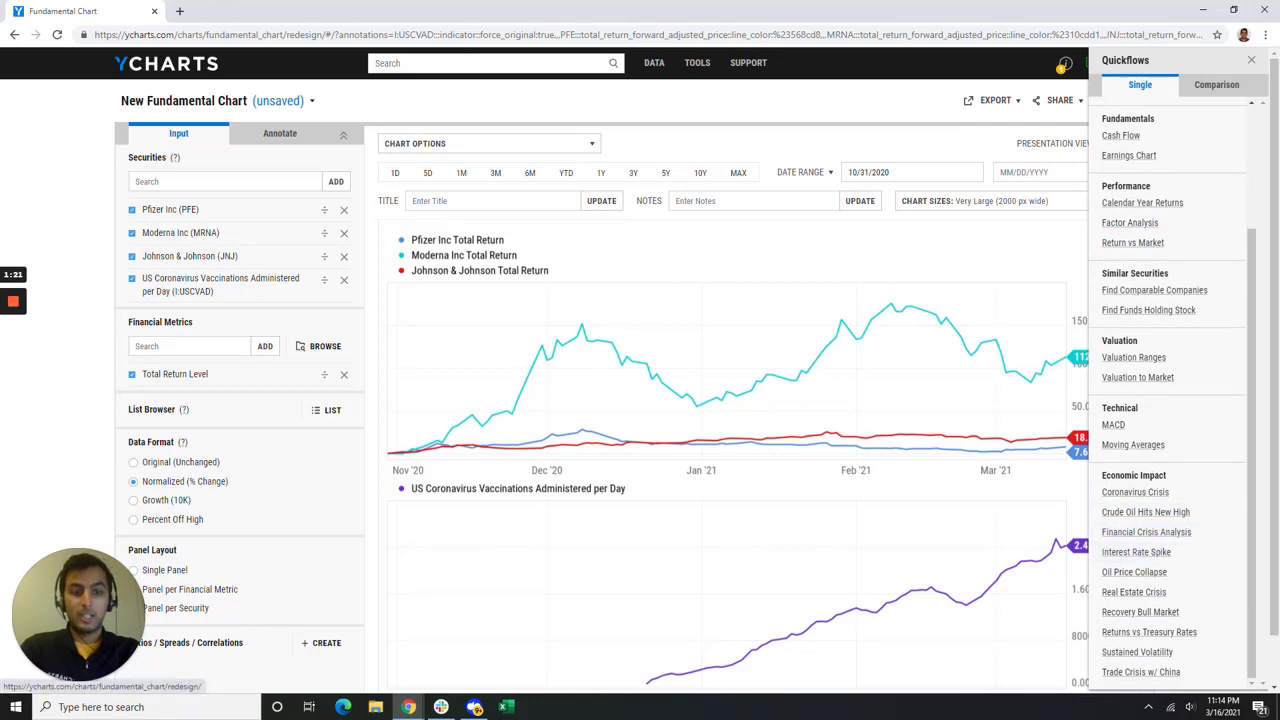
left_click(1132, 494)
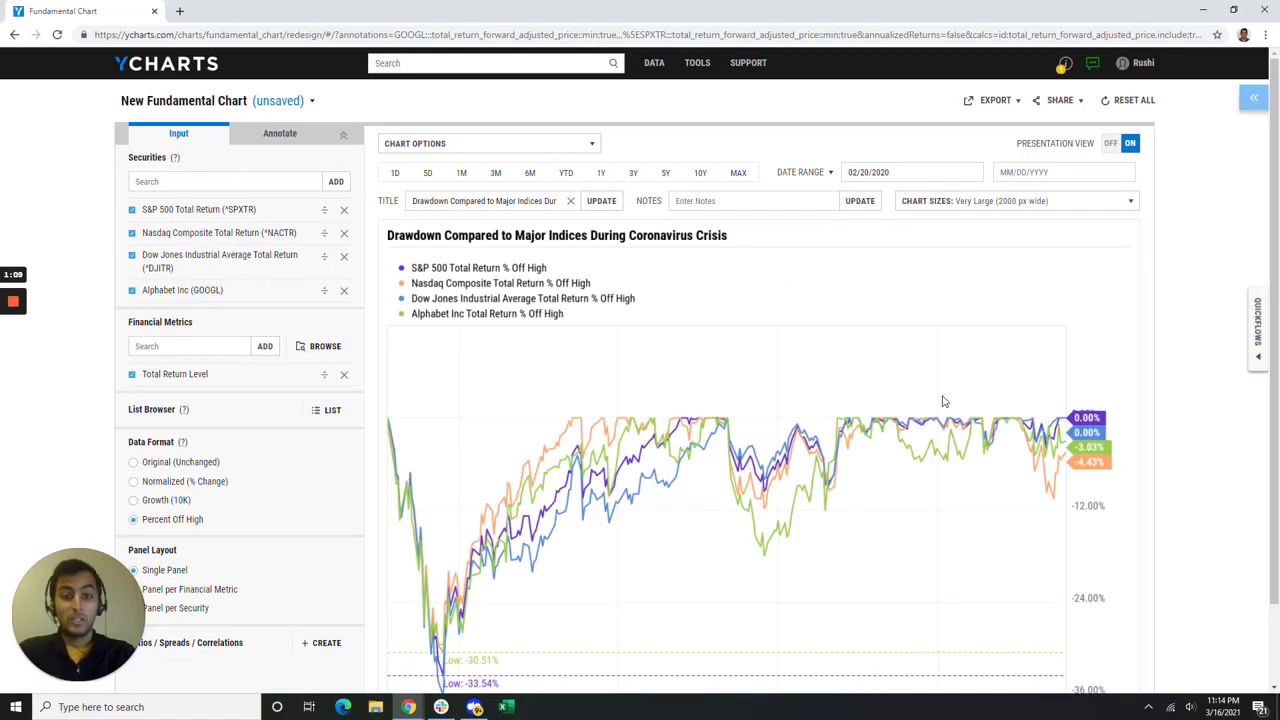
scroll(943, 401, "down", 1)
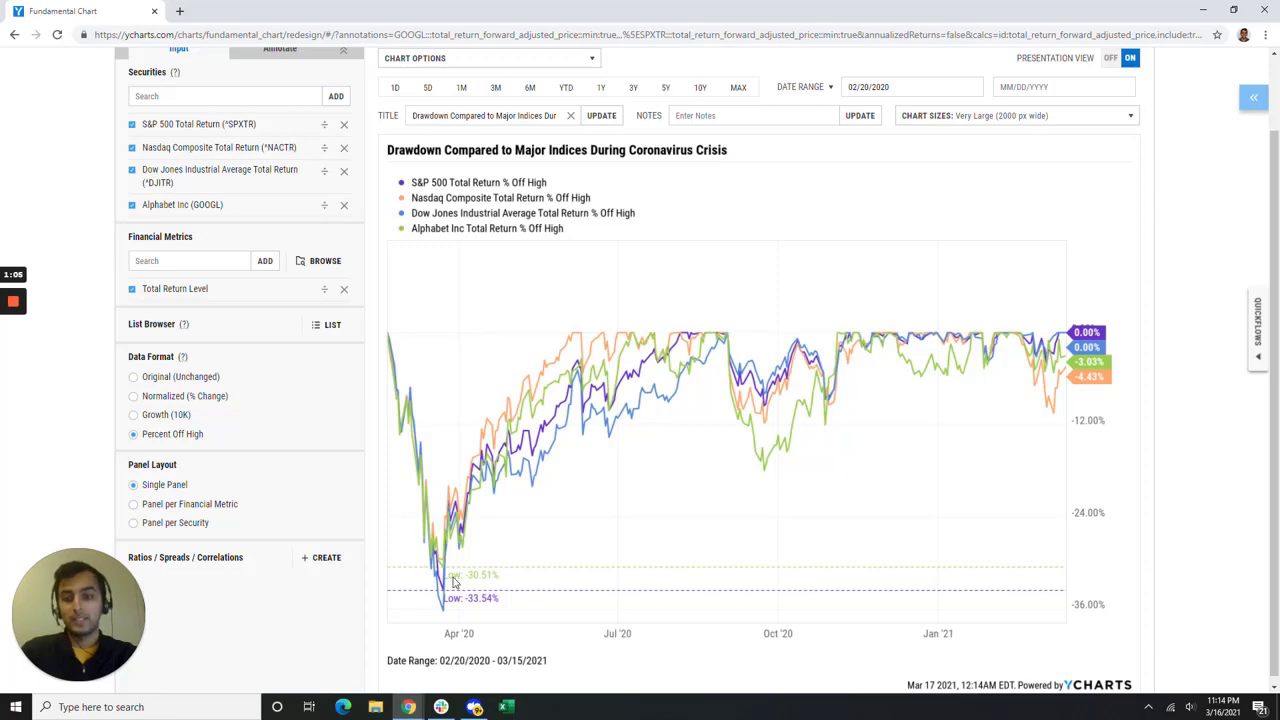
scroll(441, 551, "up", 1)
scroll(441, 551, "up", 1)
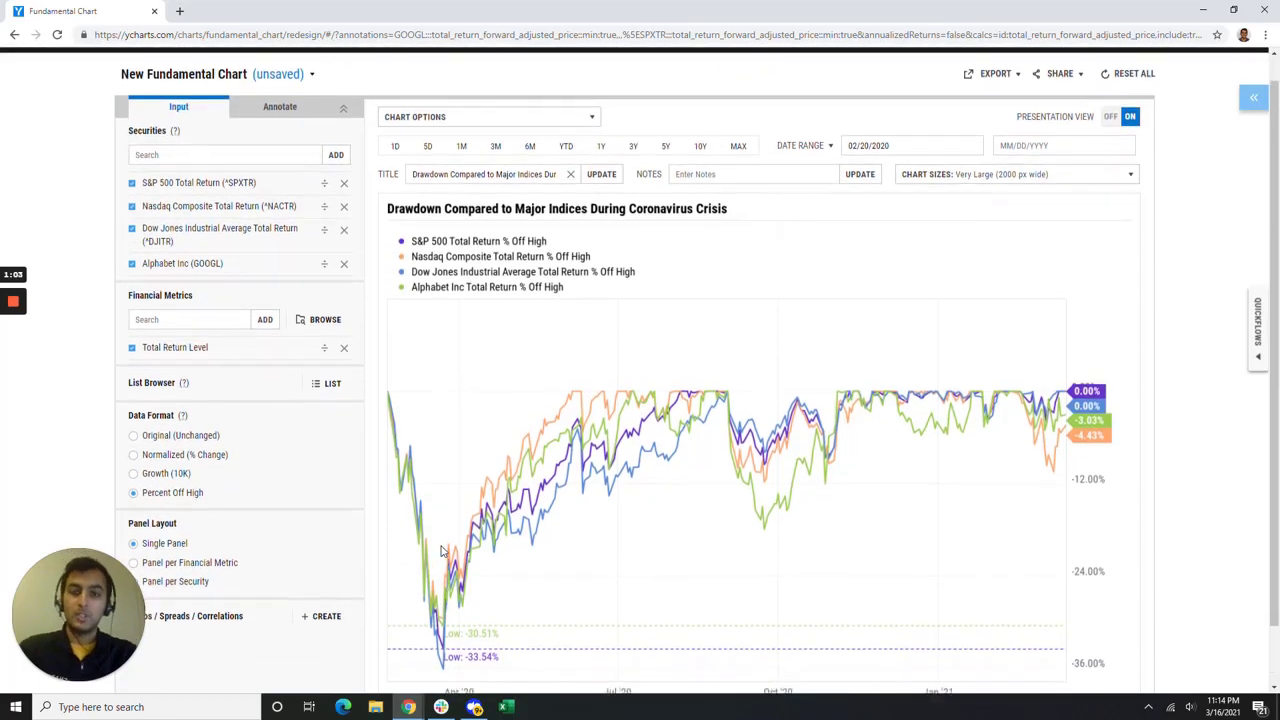
scroll(441, 551, "up", 1)
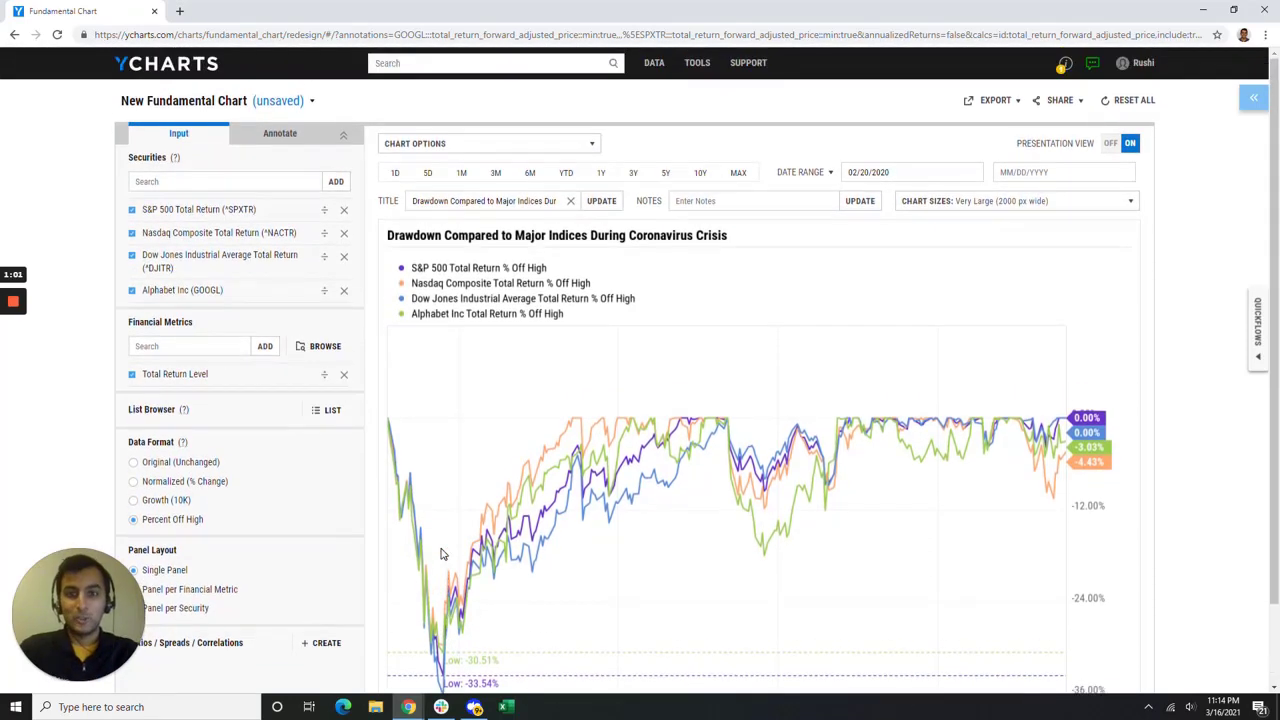